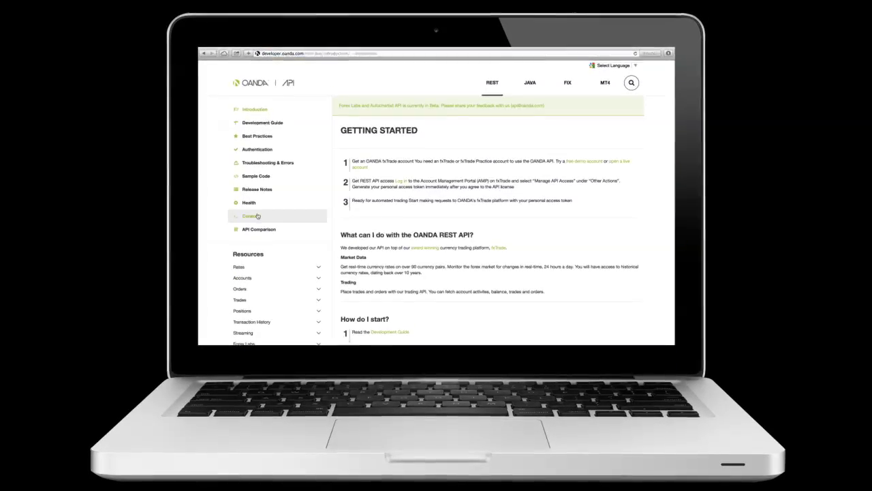
Send GET /v1/prices for EUR_USD, USD_JPY and USD_CAD from the console and view its template.
{"action": "left_click", "coordinate": [252, 216]}
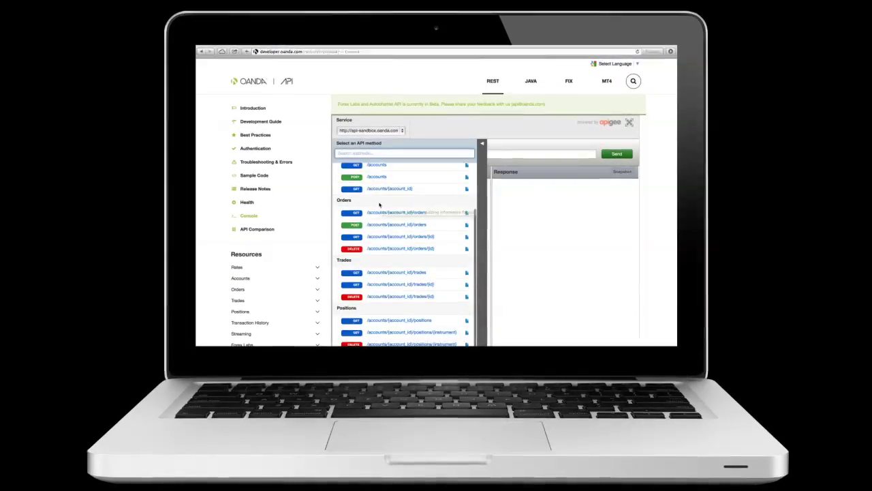
{"action": "scroll", "coordinate": [380, 205], "scroll_direction": "down", "scroll_amount": 5}
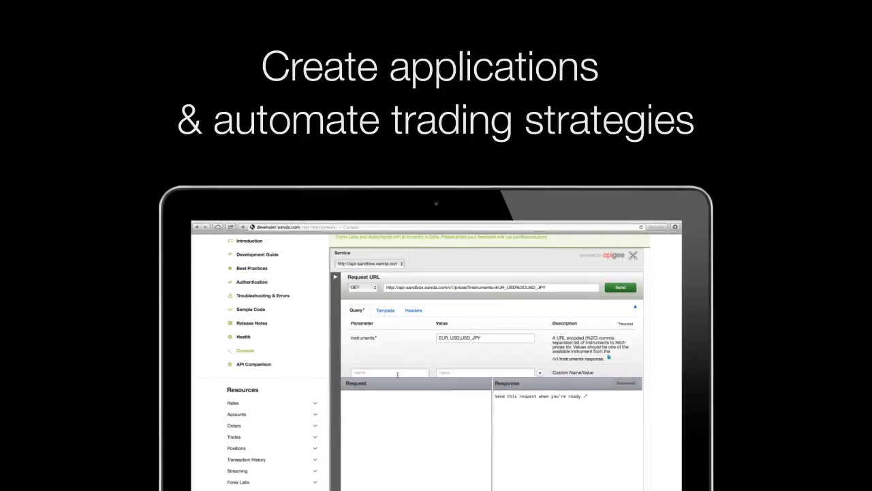
{"action": "left_click", "coordinate": [504, 339]}
{"action": "type", "text": ", USD_CAD"}
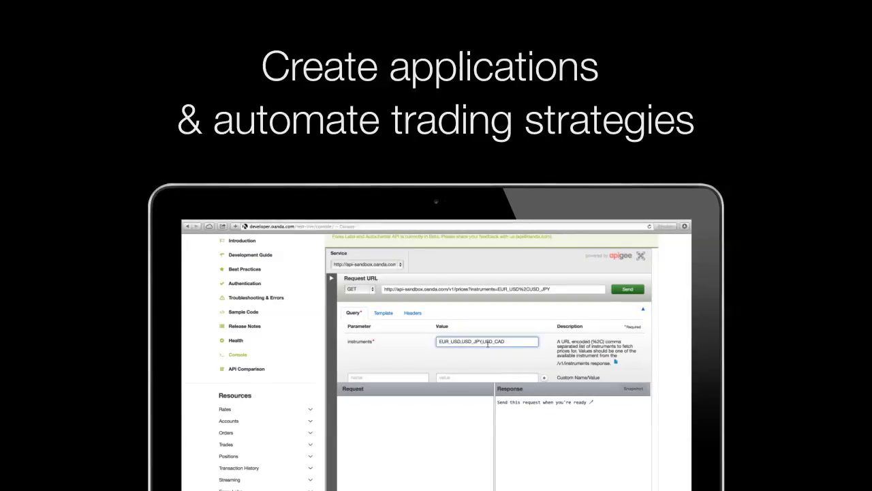
{"action": "key", "text": "Return"}
{"action": "left_click", "coordinate": [382, 290]}
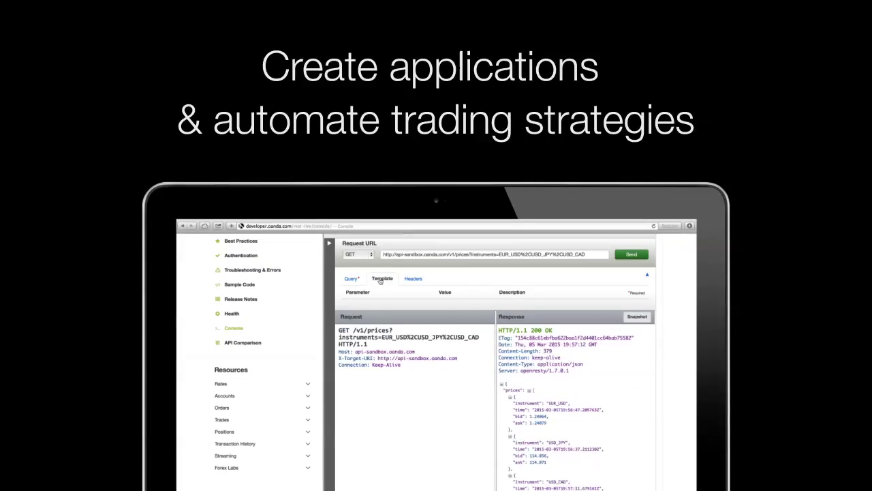